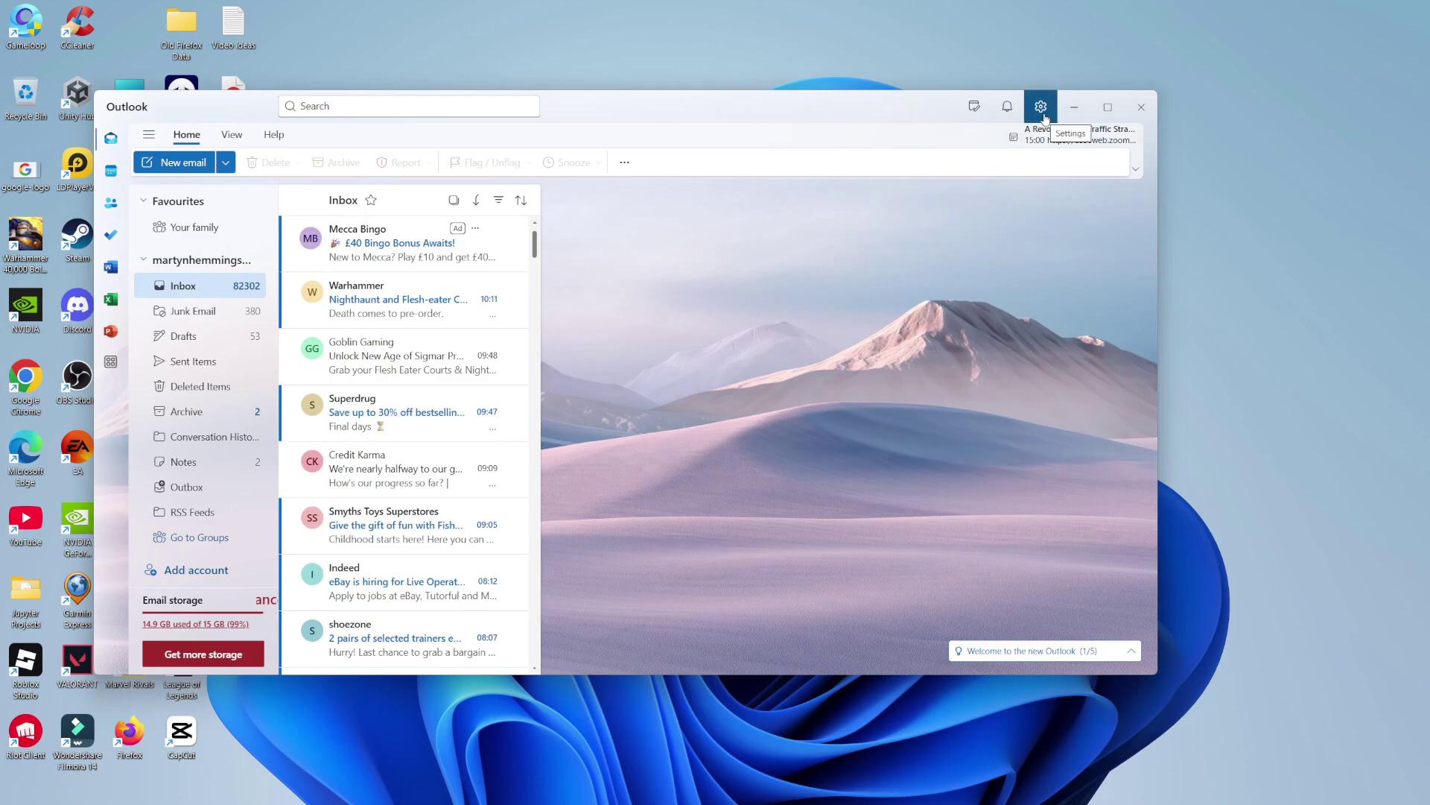
# - Search Outlook settings for 'rules' and go to the empty Inbox rules page
pyautogui.click(1042, 112)
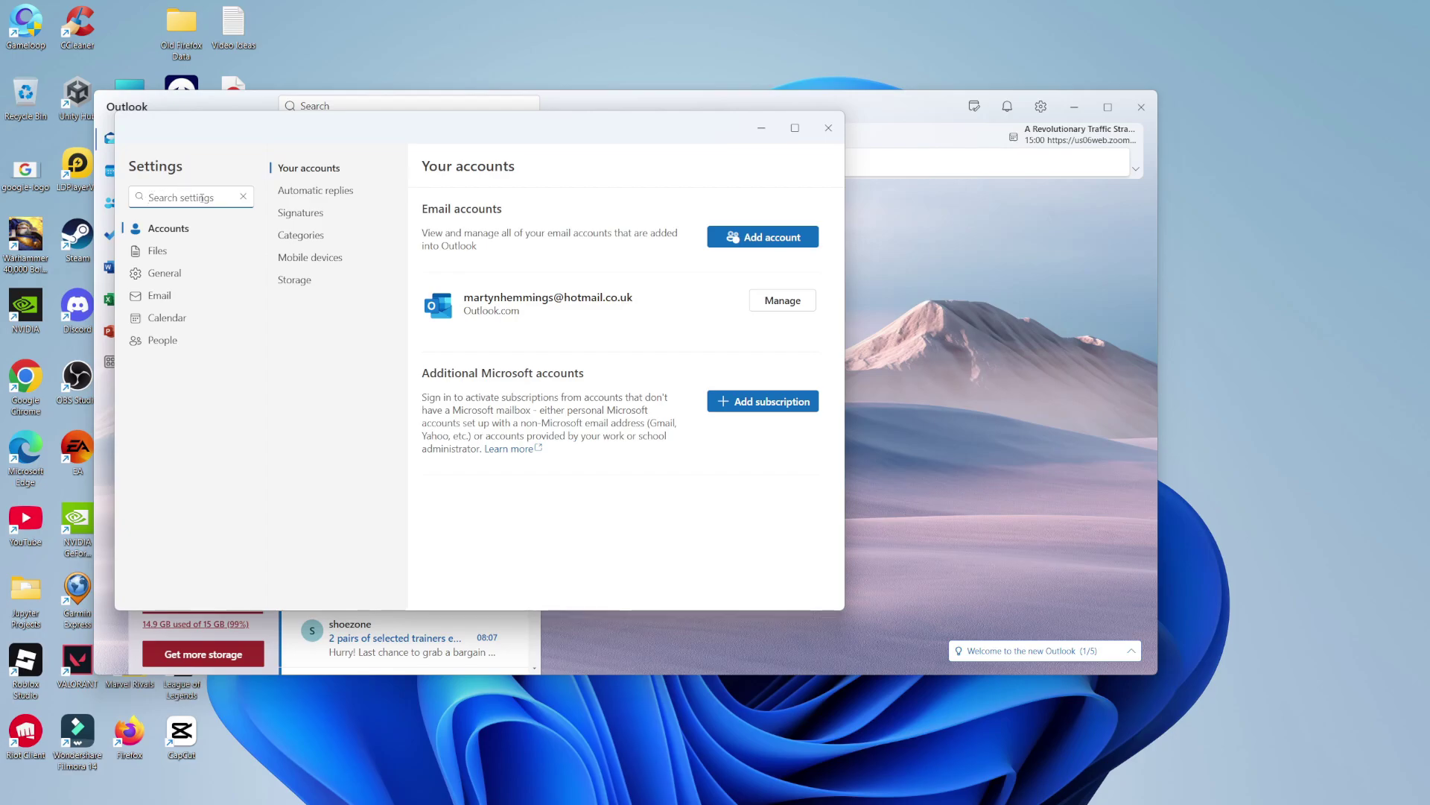
pyautogui.write('RUKES')
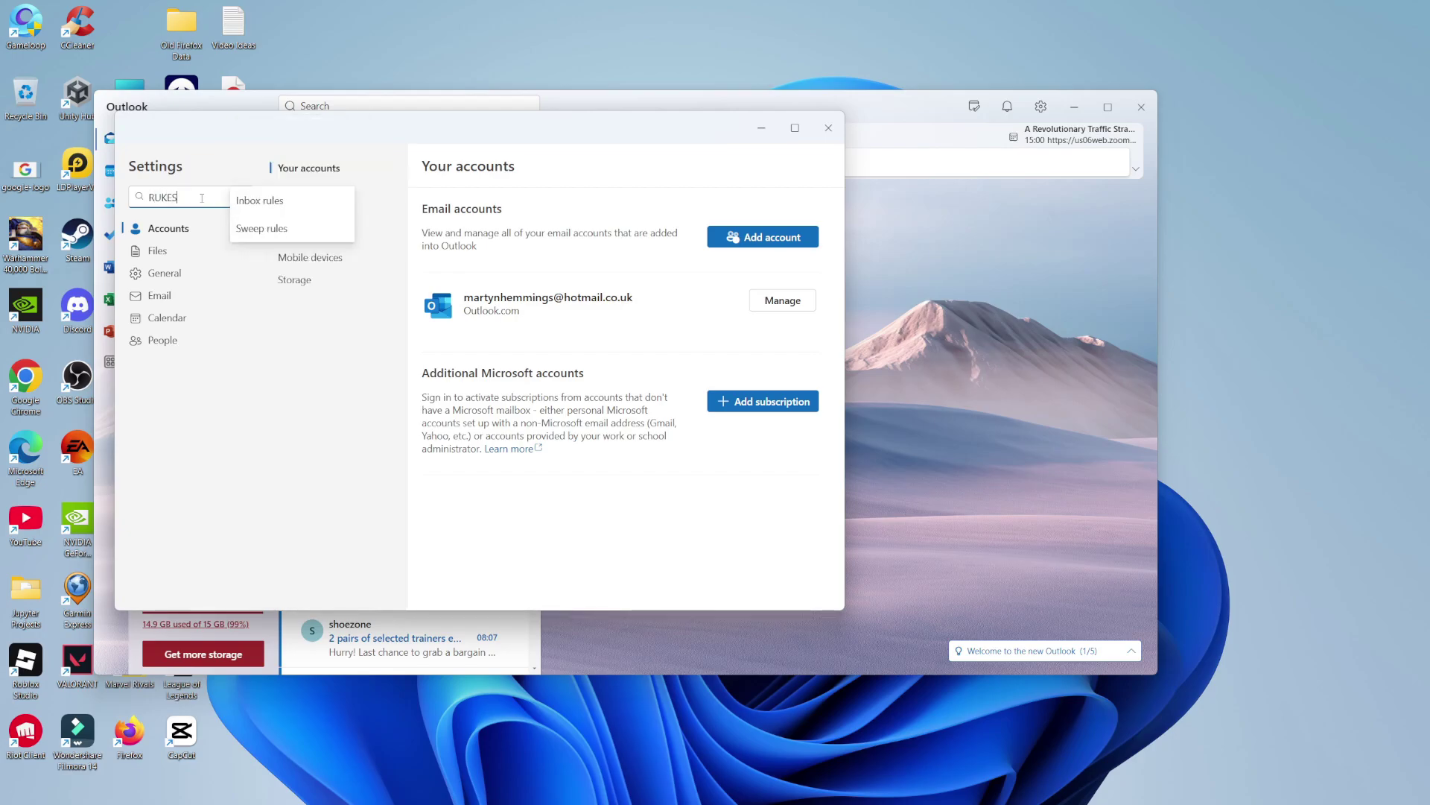
pyautogui.click(285, 205)
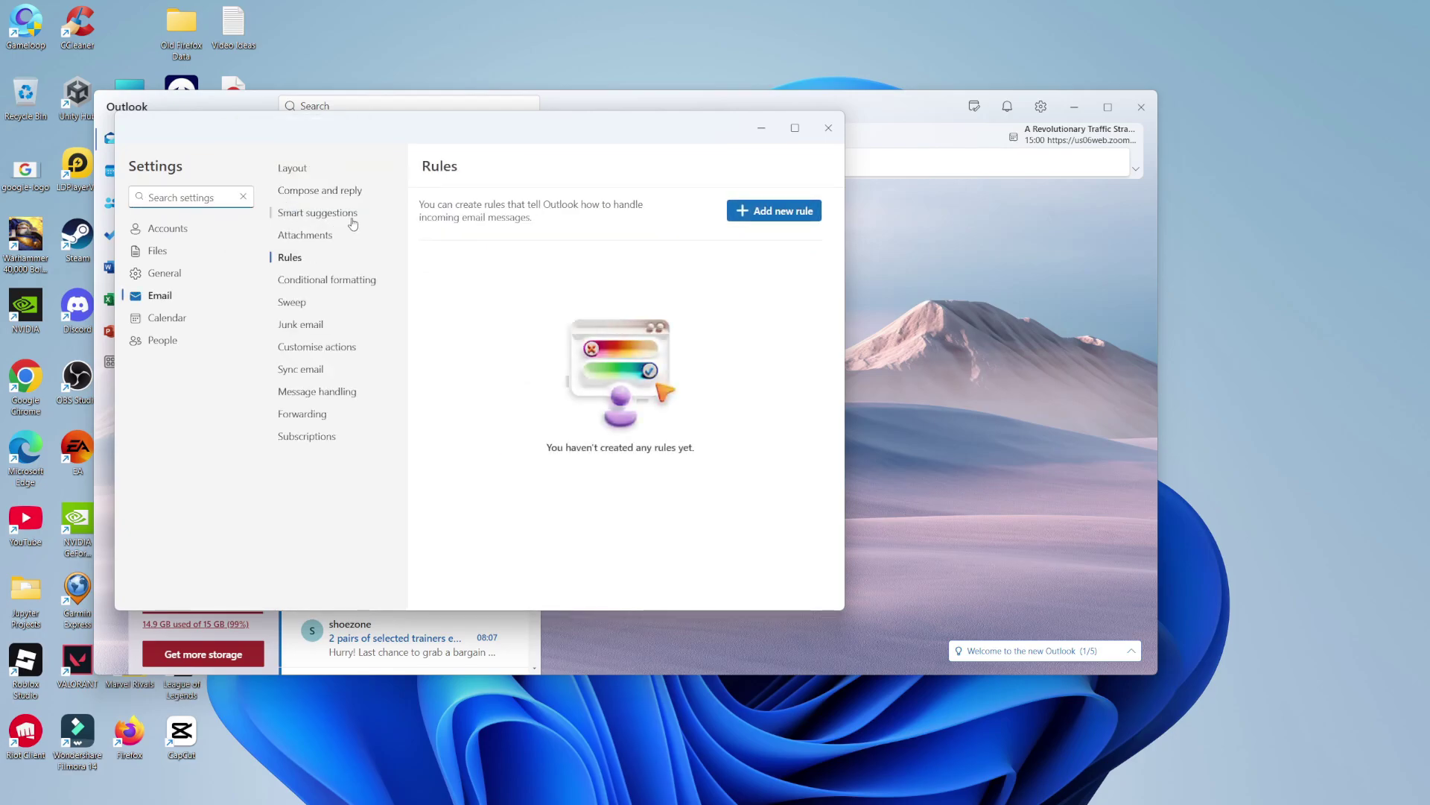
# - Add a new rule named 'Forwarding' with the condition 'Apply to all messages'
pyautogui.click(776, 213)
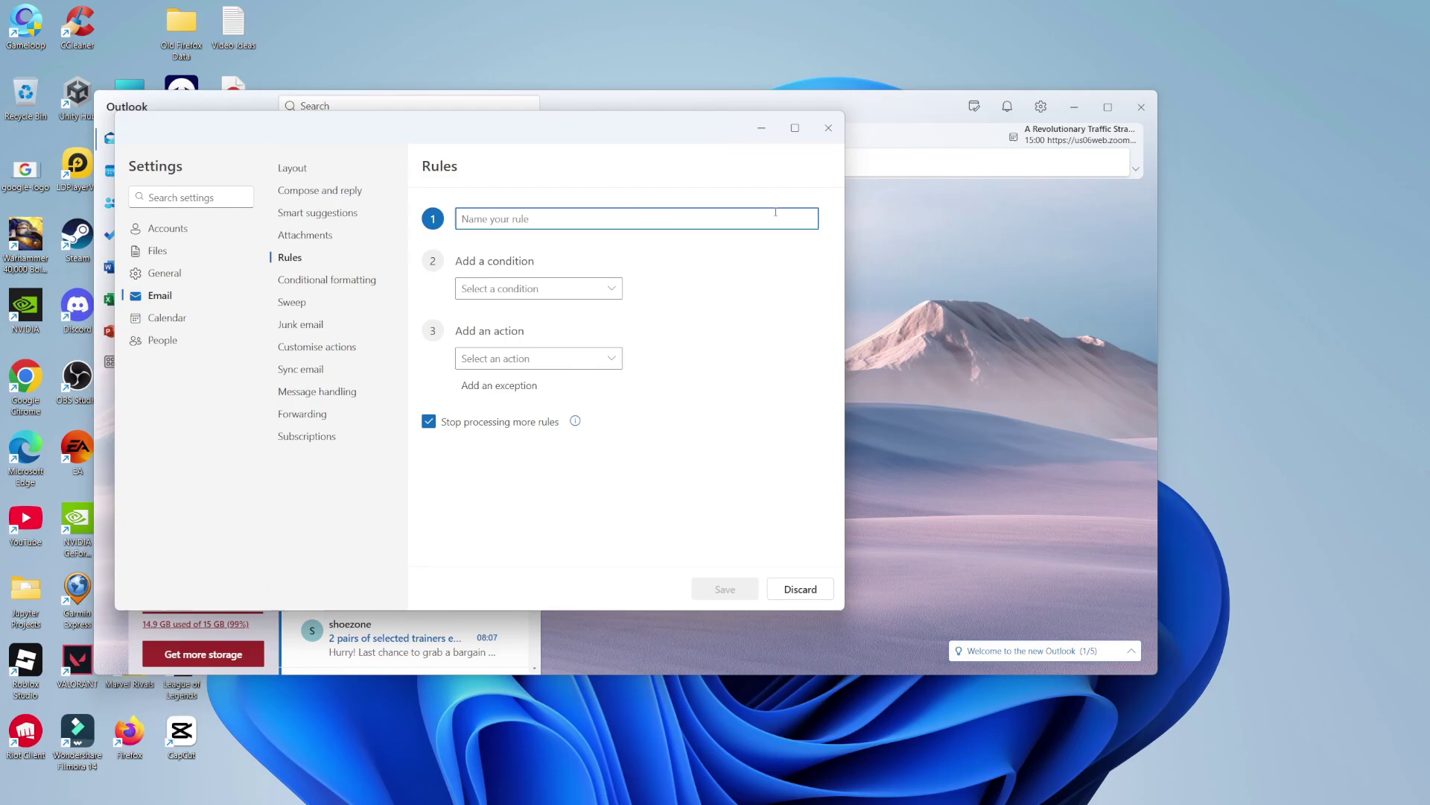
pyautogui.write('Forwa')
pyautogui.write('rding')
pyautogui.click(609, 288)
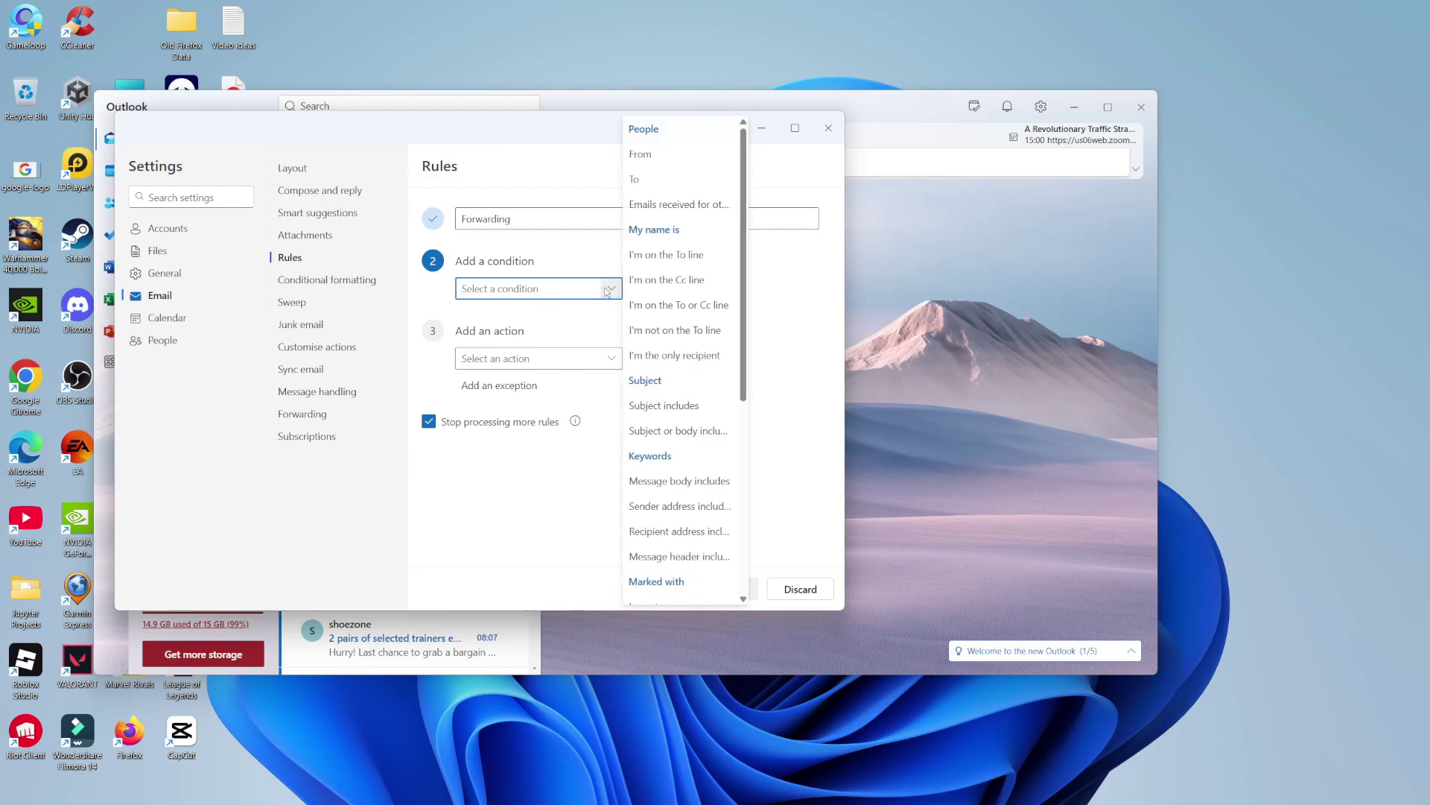
pyautogui.scroll(-5, 686, 228)
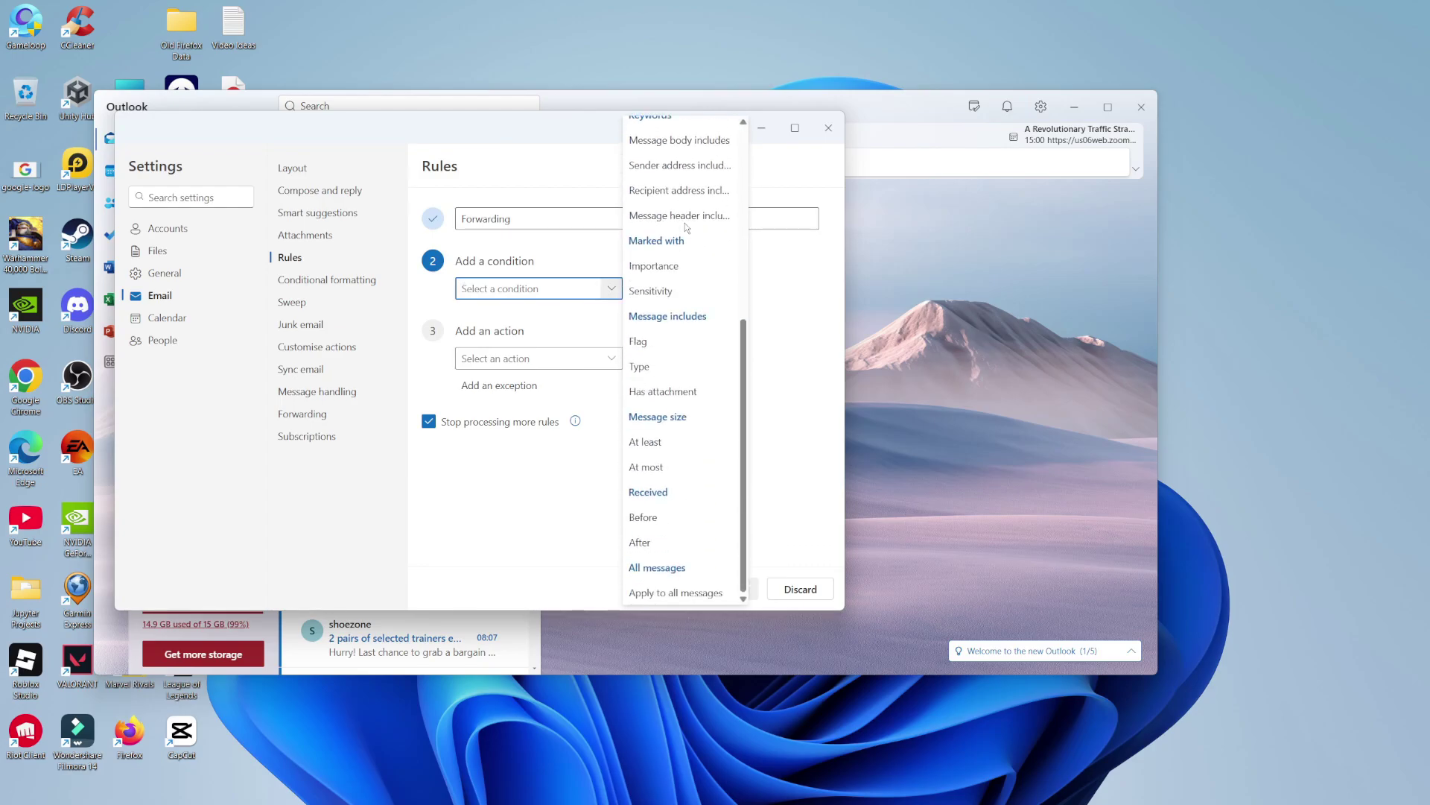
pyautogui.click(682, 592)
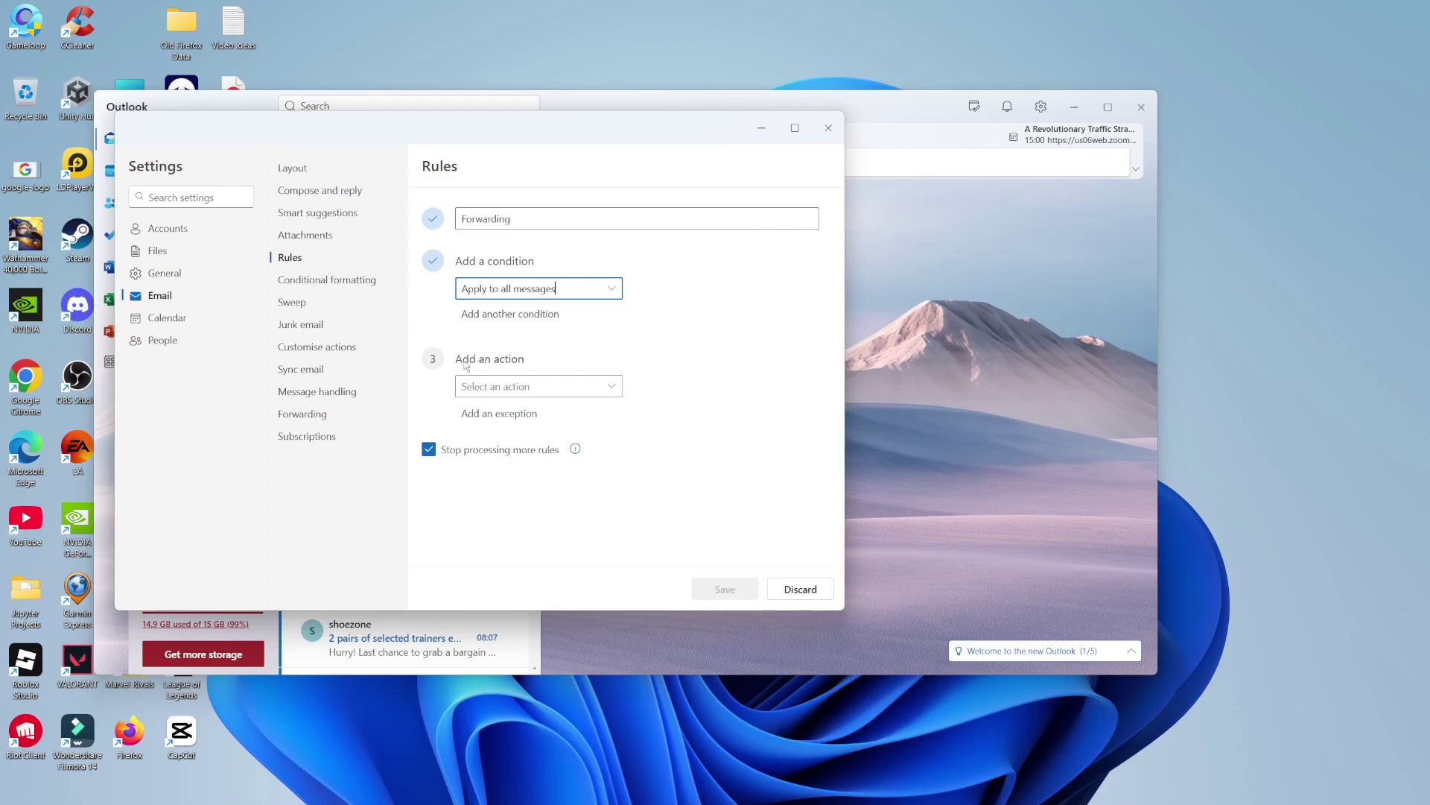
# - Give the Forwarding rule a 'Forward to' action with the recipient address, and save it
pyautogui.click(611, 388)
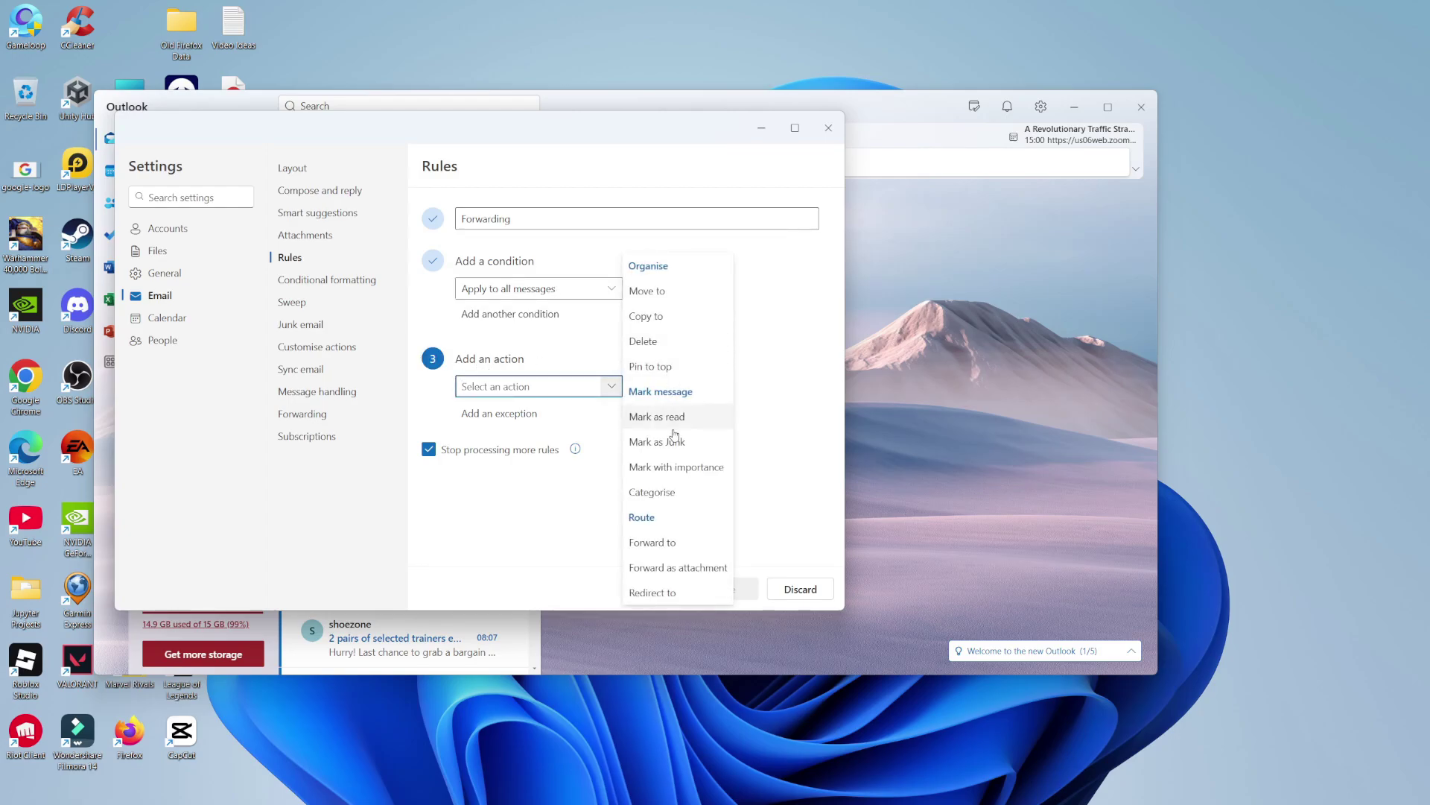
pyautogui.click(675, 544)
pyautogui.click(651, 392)
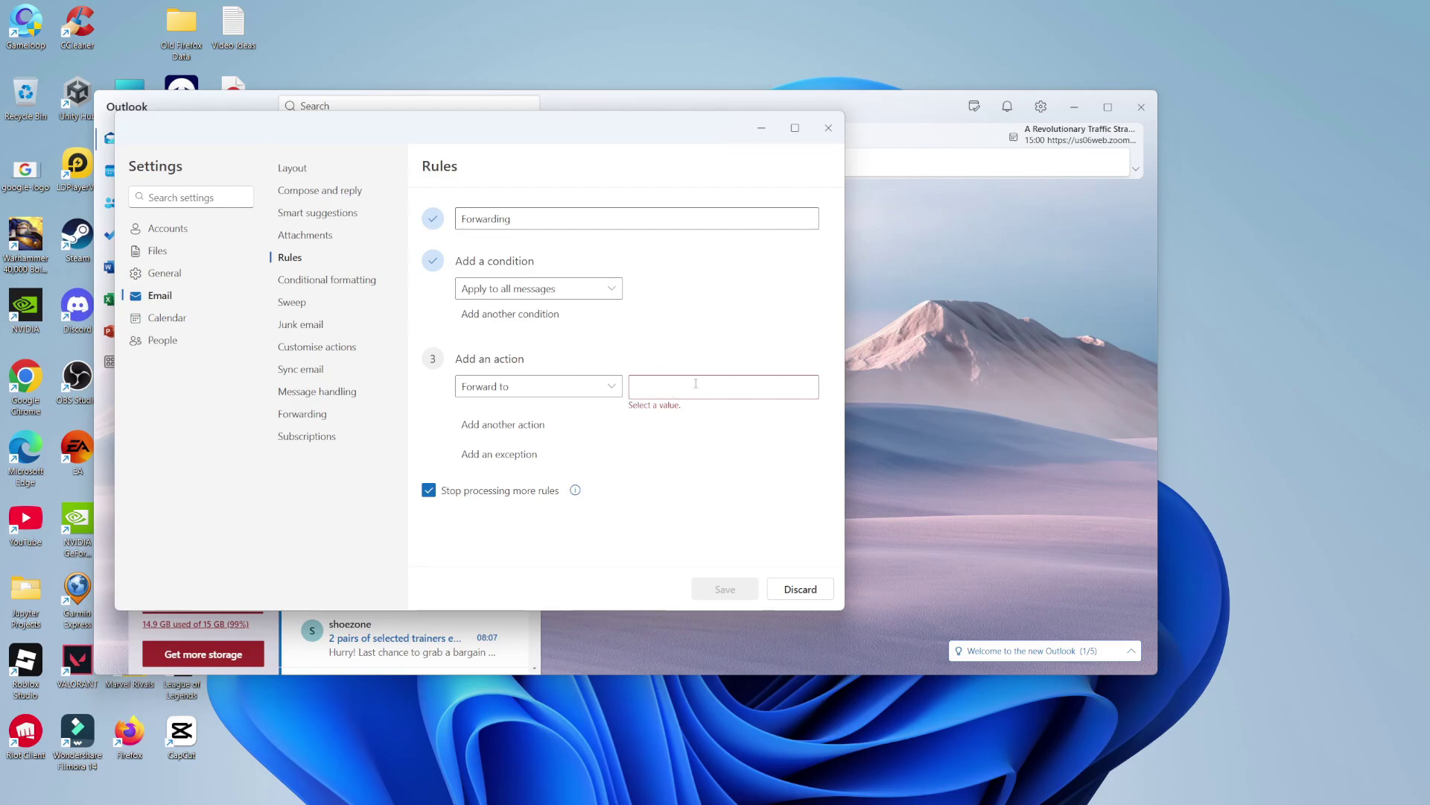
pyautogui.press('Return')
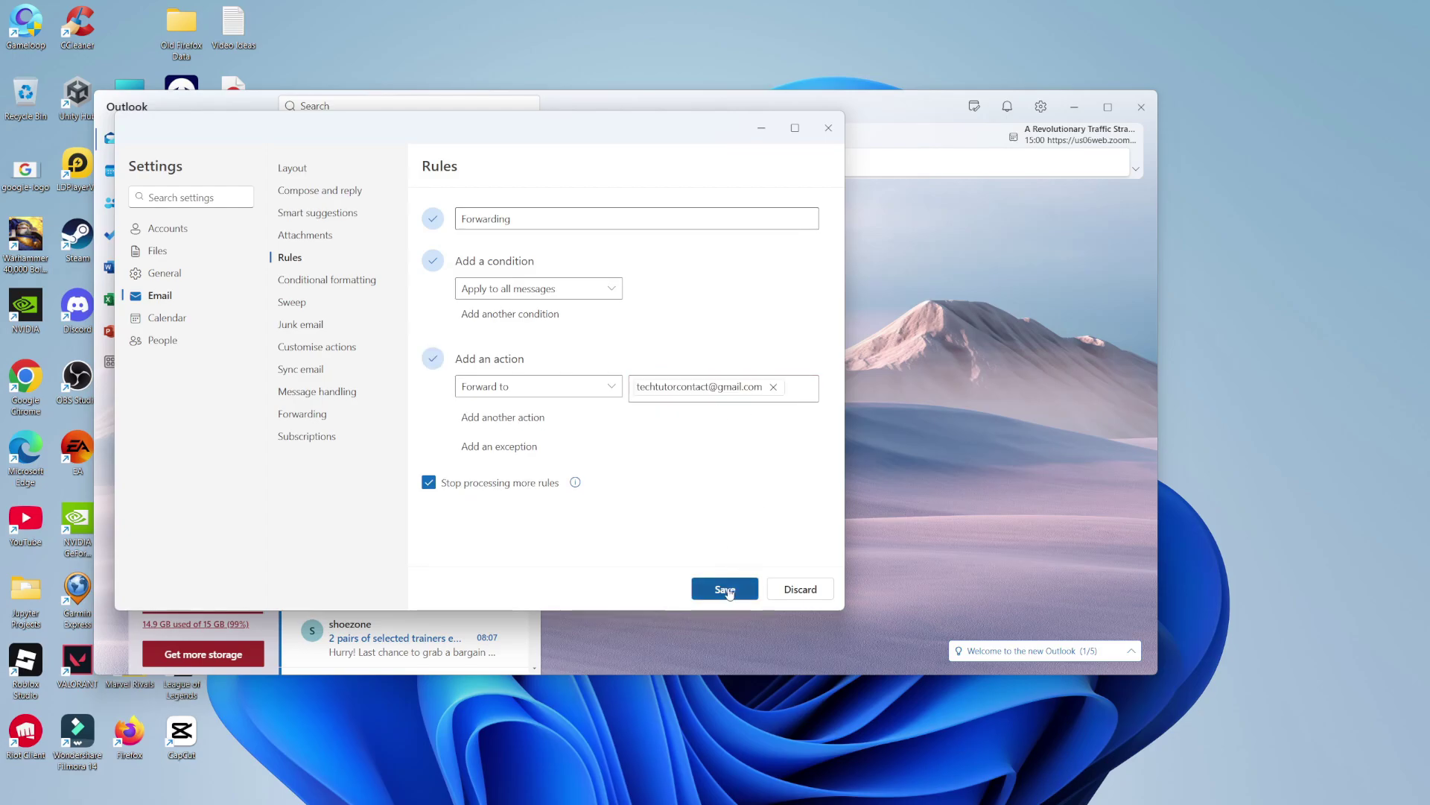
pyautogui.click(726, 588)
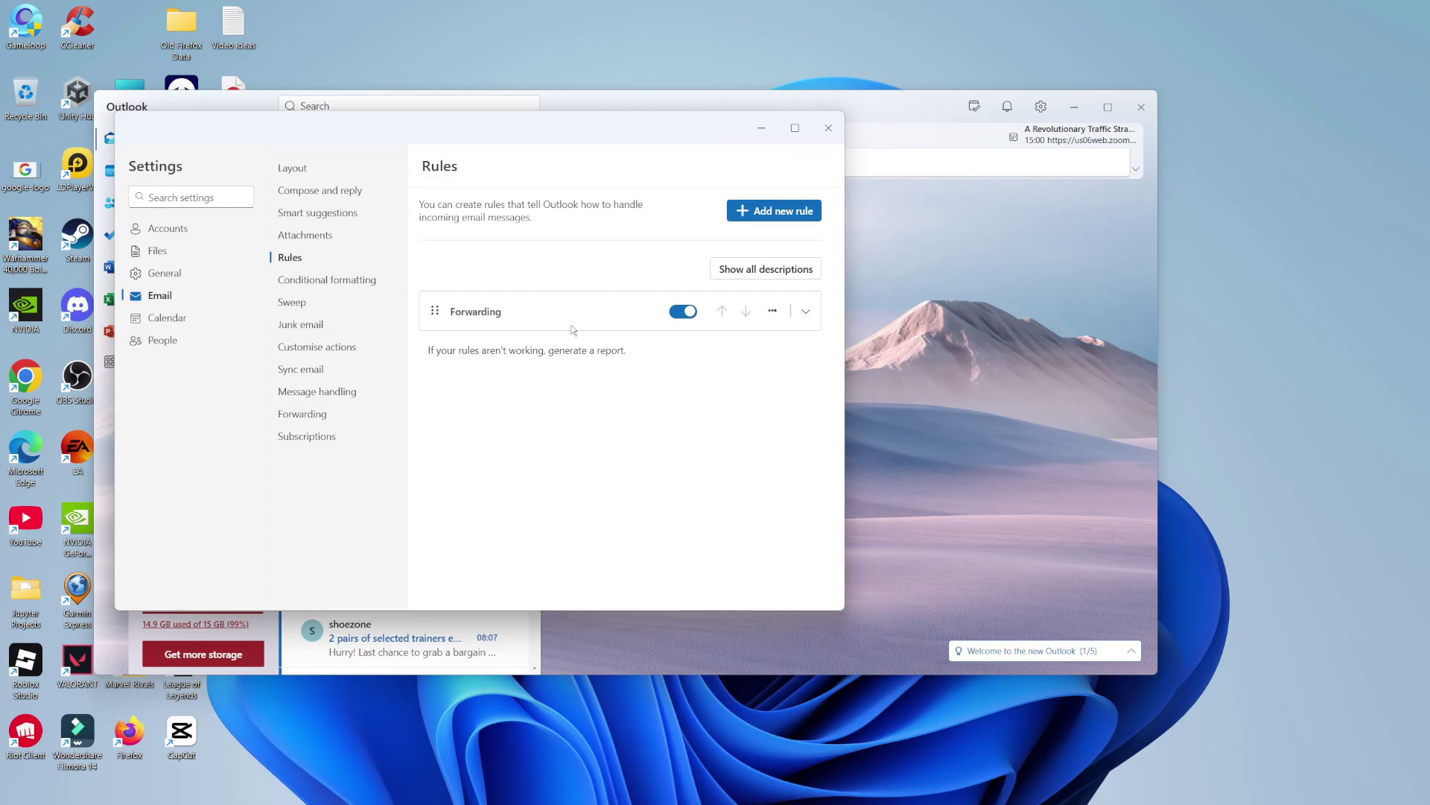
pyautogui.click(683, 312)
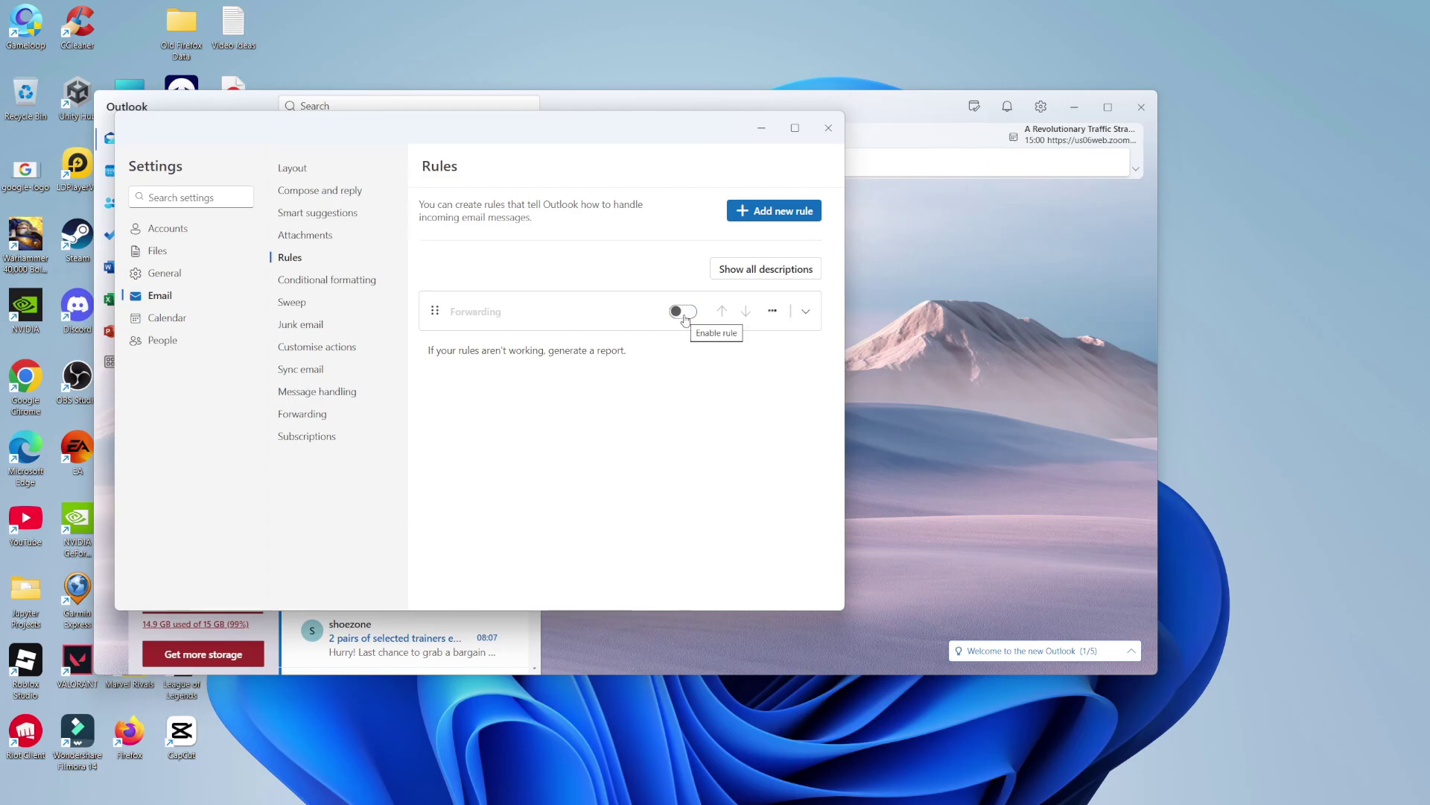
pyautogui.click(685, 315)
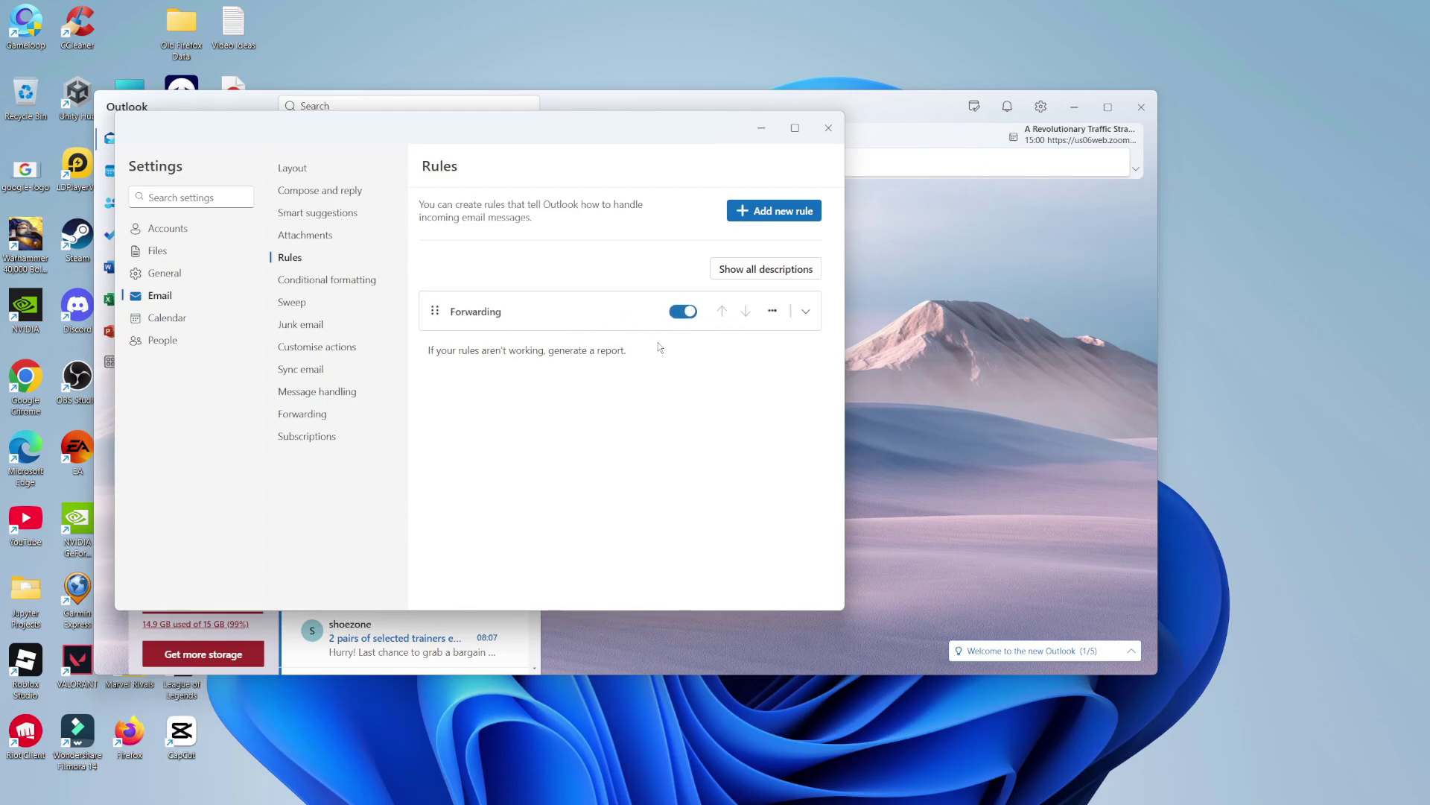